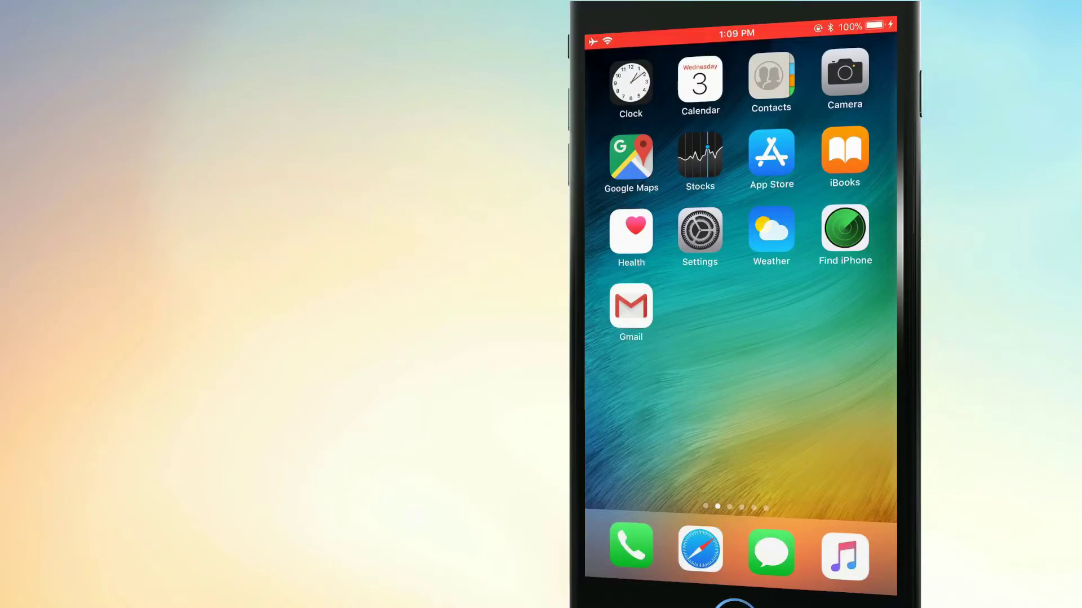
Open the Velonzy donation email's Register UDID link in Safari and launch the app installer
click(630, 306)
click(700, 238)
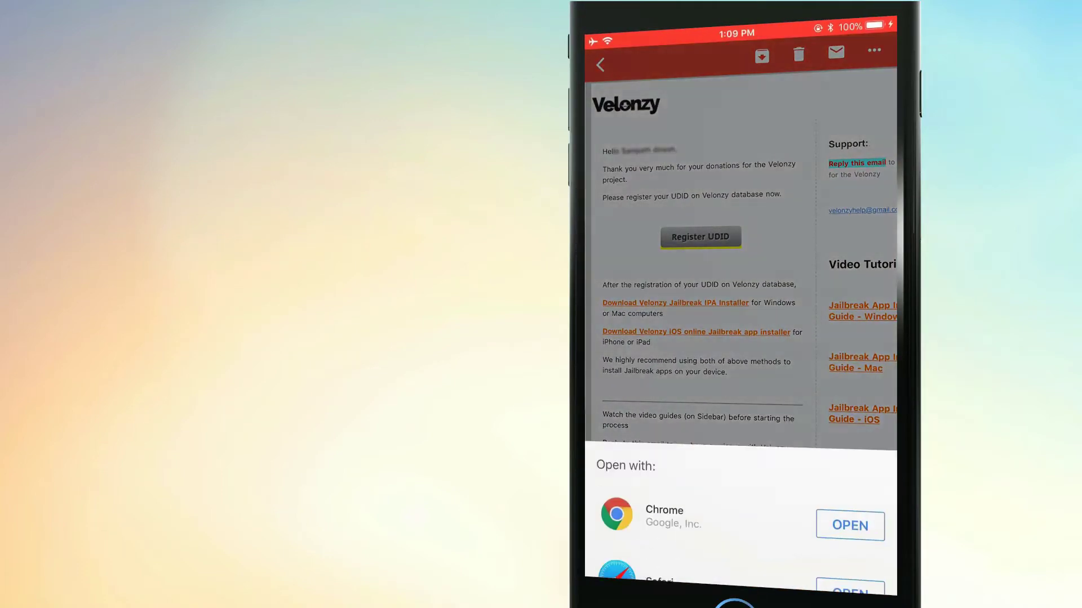
click(850, 523)
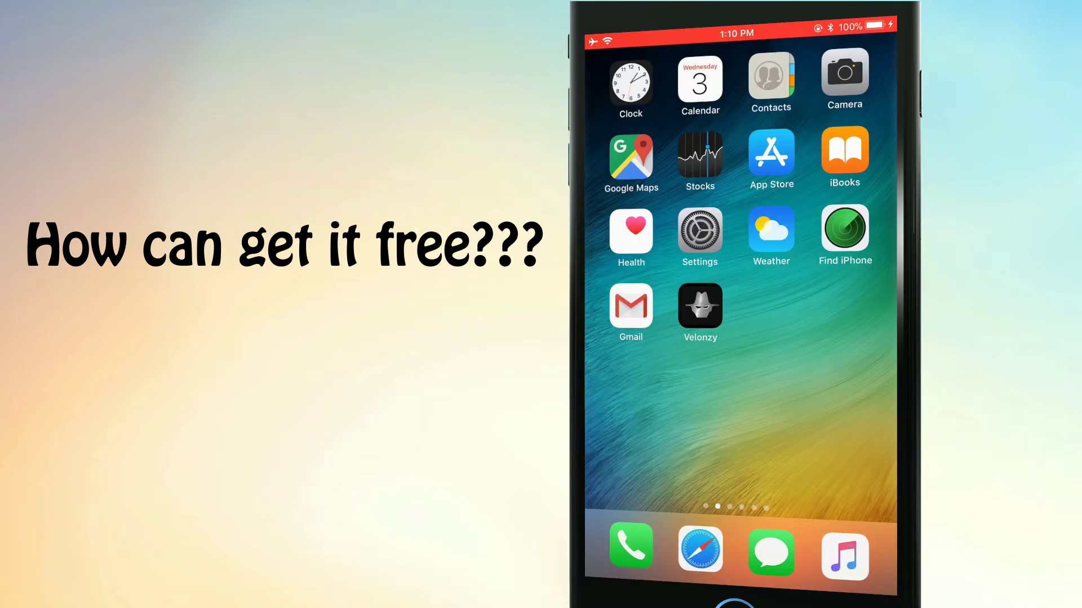
click(701, 306)
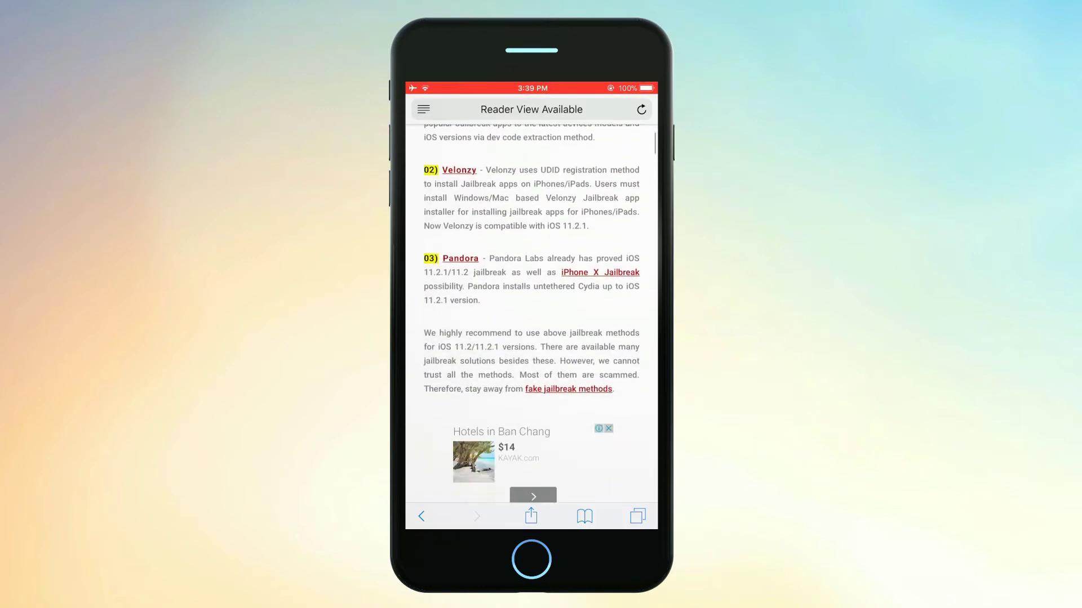
scroll(531, 313, down, 2)
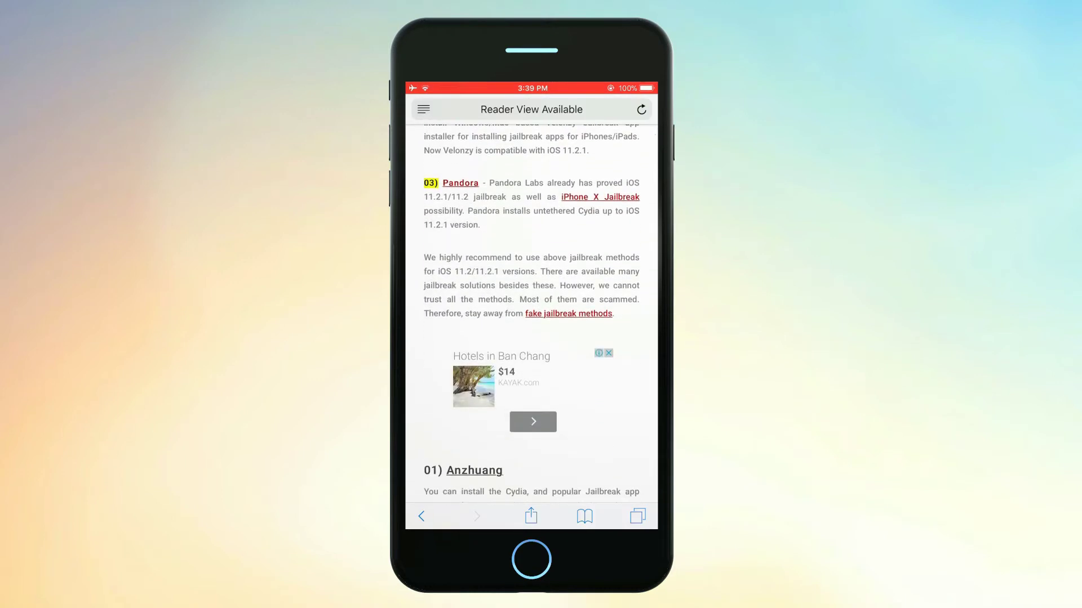
scroll(532, 312, down, 3)
scroll(531, 313, down, 3)
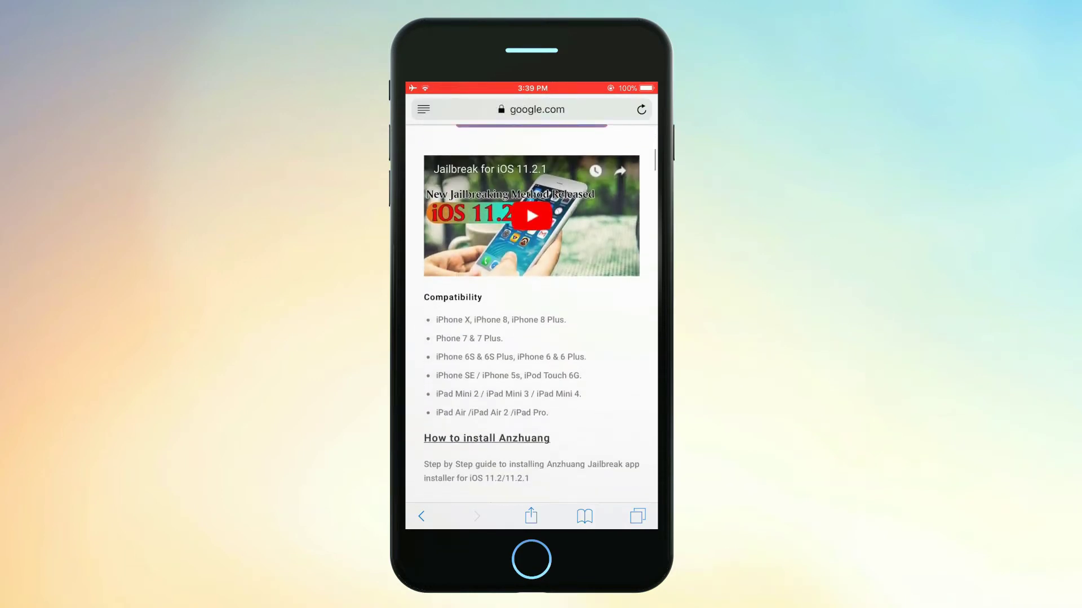
scroll(532, 313, down, 2)
scroll(532, 312, down, 2)
scroll(532, 313, down, 2)
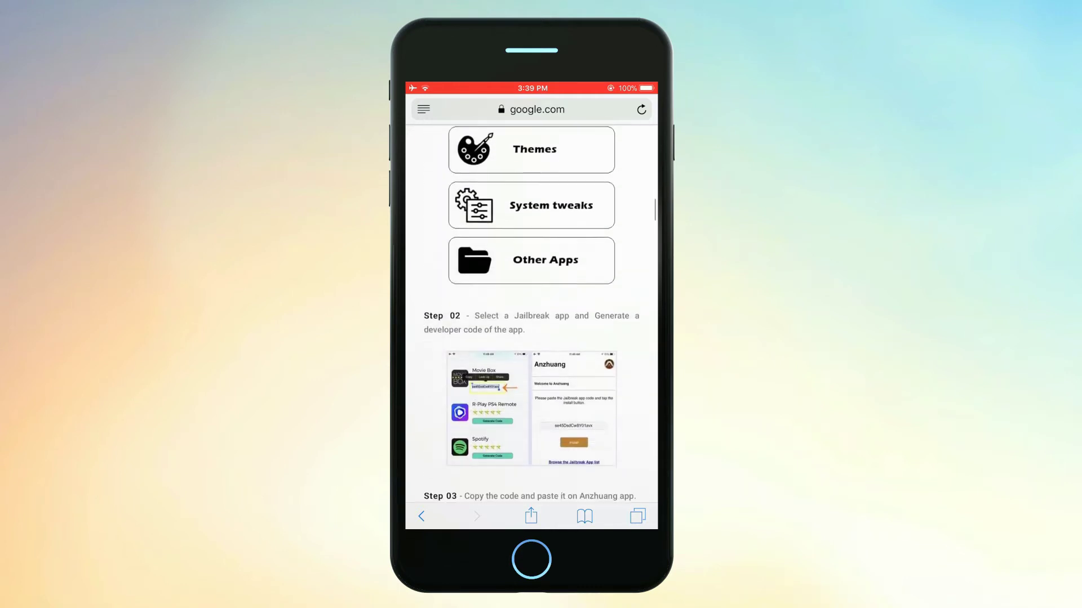
scroll(531, 312, down, 3)
scroll(532, 313, down, 3)
scroll(532, 312, down, 3)
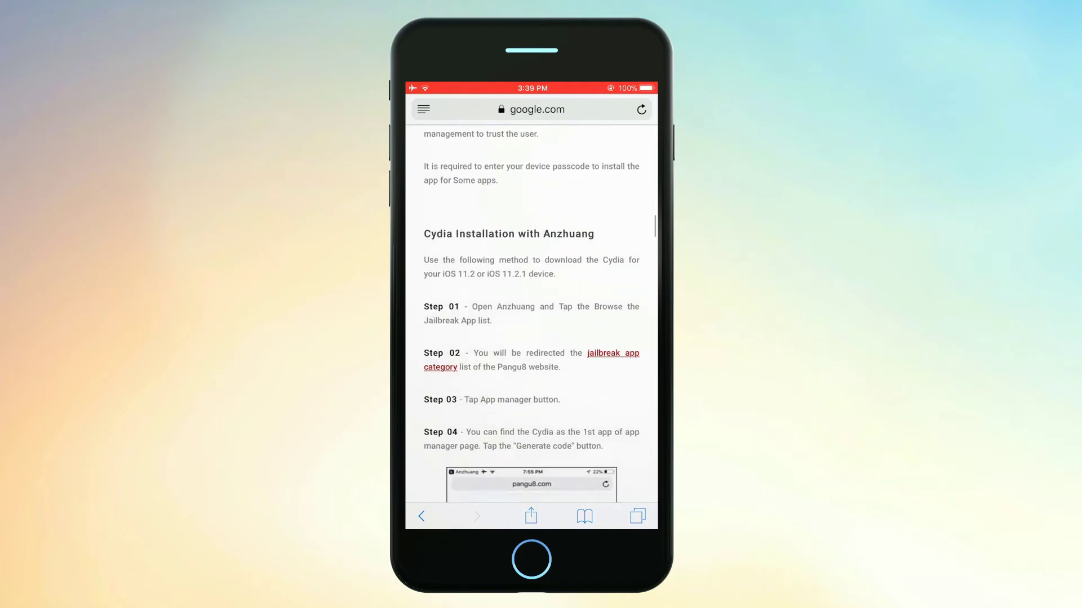
scroll(532, 312, down, 3)
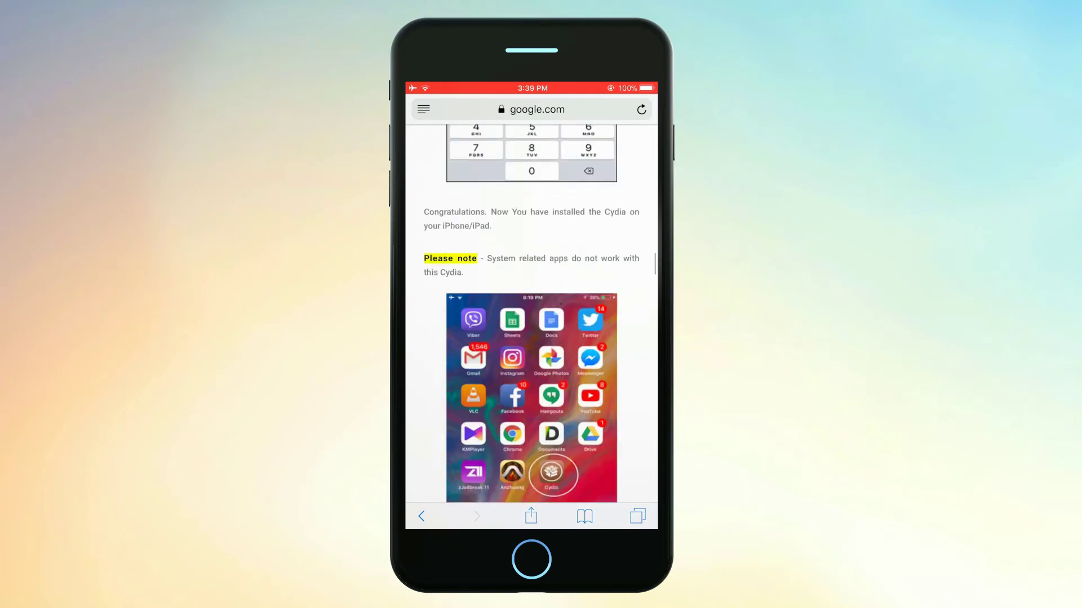
scroll(532, 312, down, 3)
scroll(532, 313, down, 1)
scroll(532, 313, down, 2)
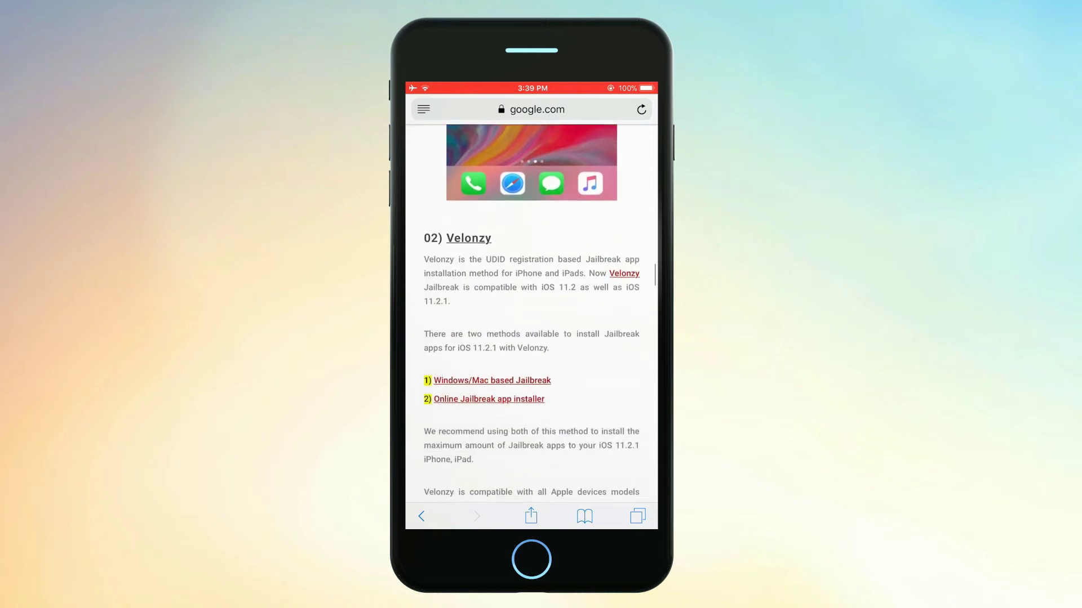
scroll(532, 312, down, 1)
Jump to the Velonzy Online Jailbreak app installer section of the Pangu8 iOS 11.2 page
click(489, 369)
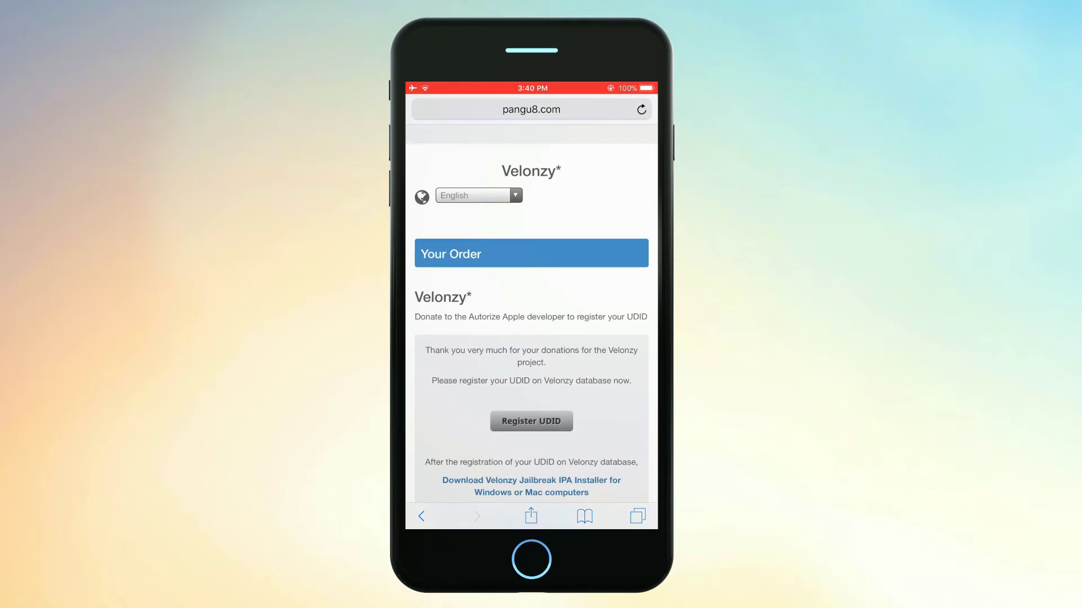
scroll(532, 338, down, 2)
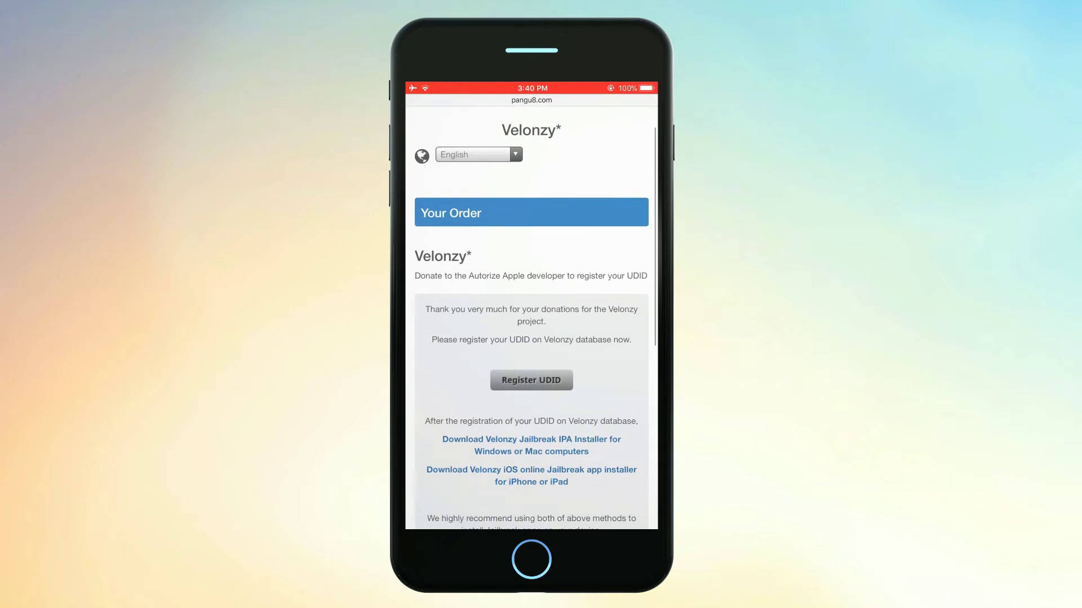
scroll(532, 318, down, 2)
Start UDID registration using the Register UDID button on the Velonzy Freemium email page
click(531, 349)
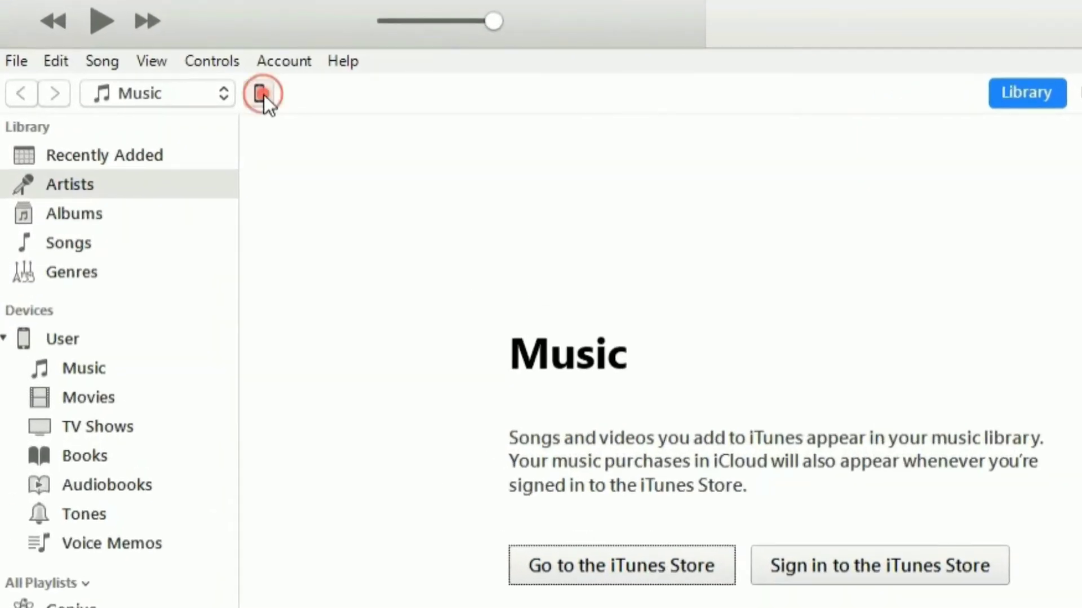
Show the iPhone's UDID instead of its serial number and copy it to the clipboard
click(137, 56)
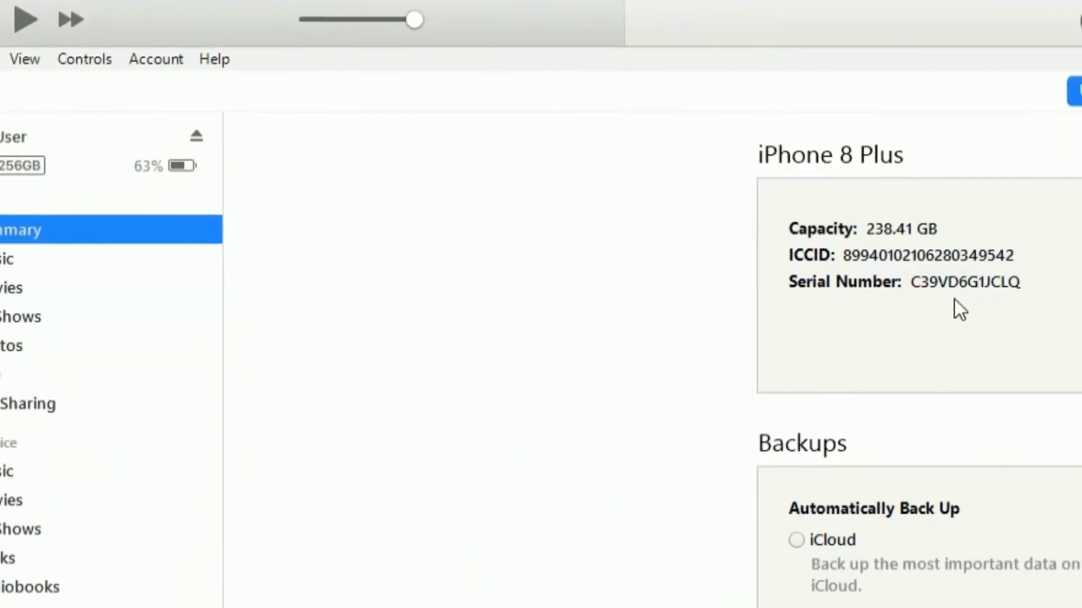
click(670, 273)
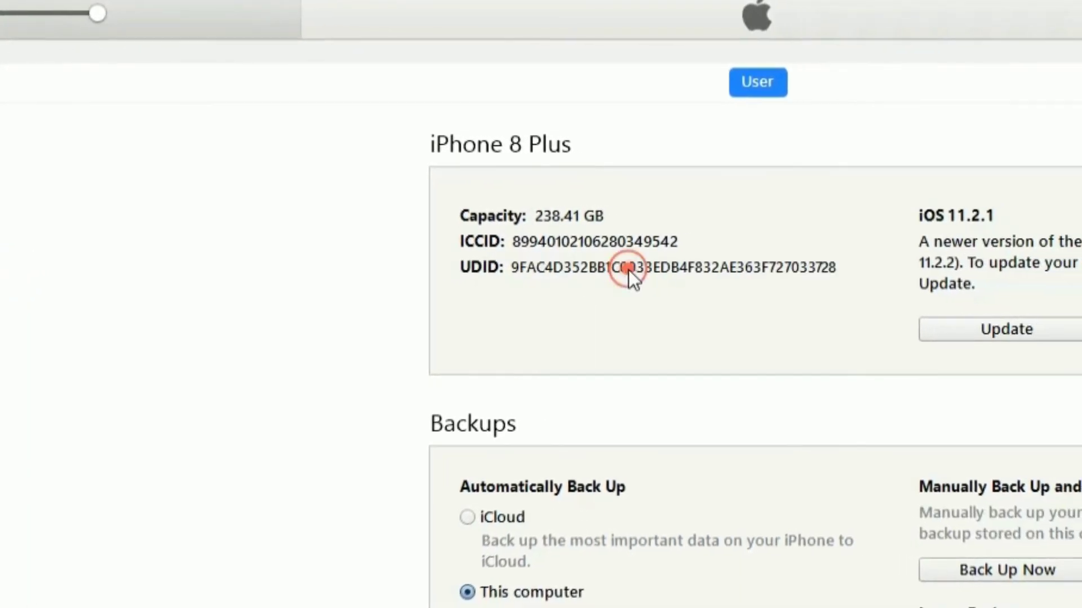
right_click(354, 256)
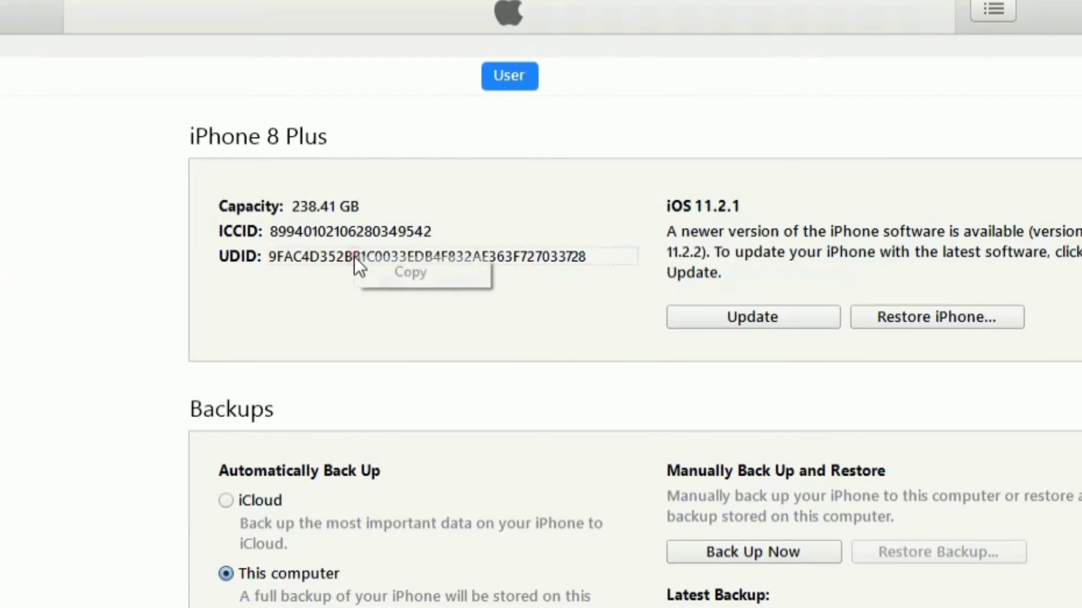
click(397, 273)
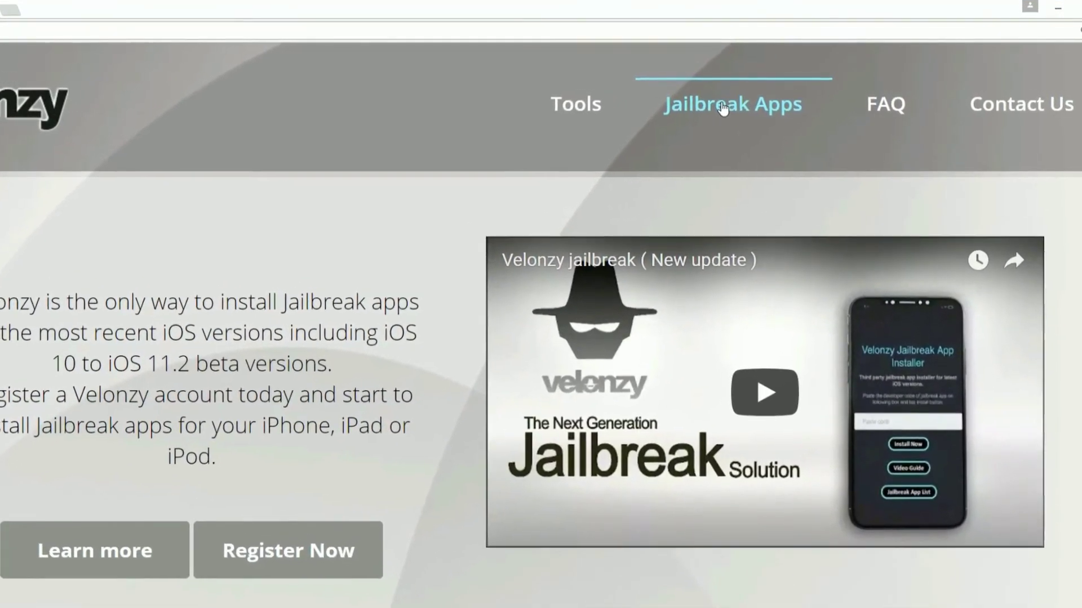
Open Velonzy's Jailbreak Apps collection and start the BobbyMovie download from Entertainment
click(729, 103)
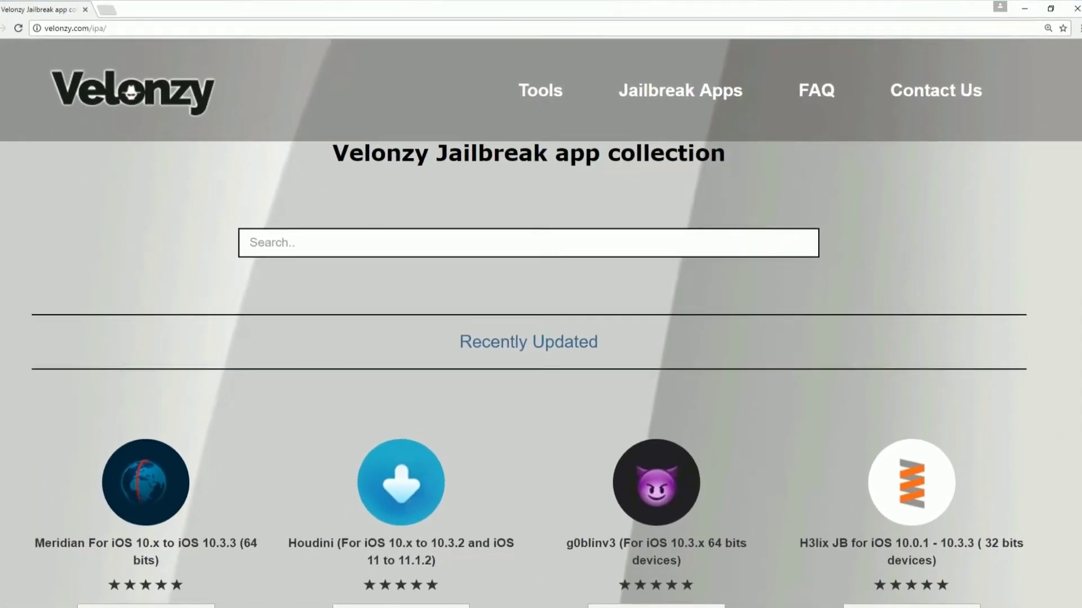
scroll(1078, 75, down, 1)
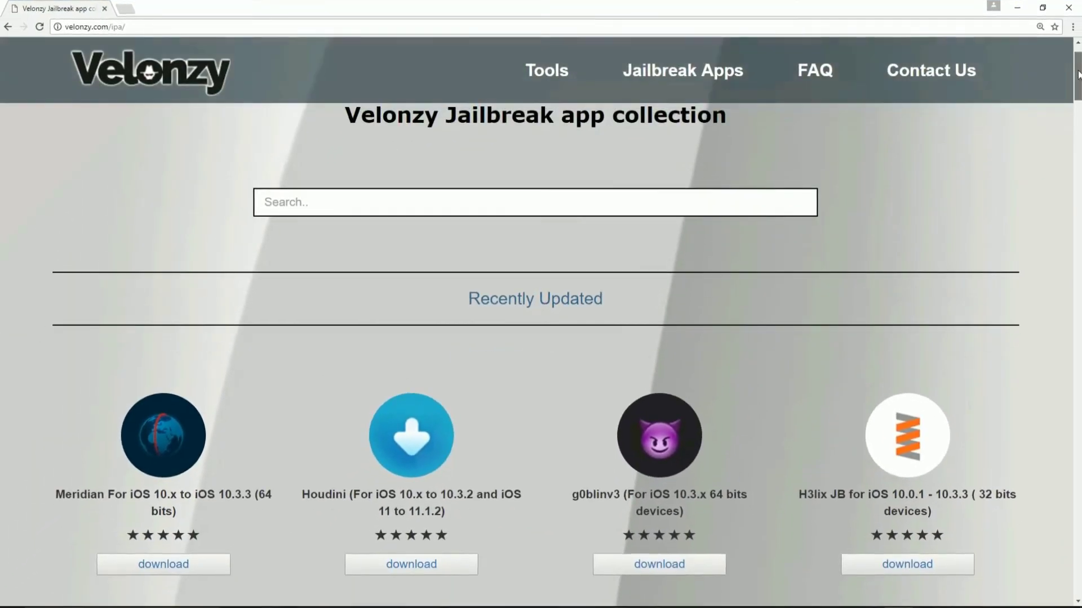
scroll(1, 205, down, 8)
scroll(2, 205, down, 1)
scroll(2, 205, down, 3)
scroll(2, 239, down, 3)
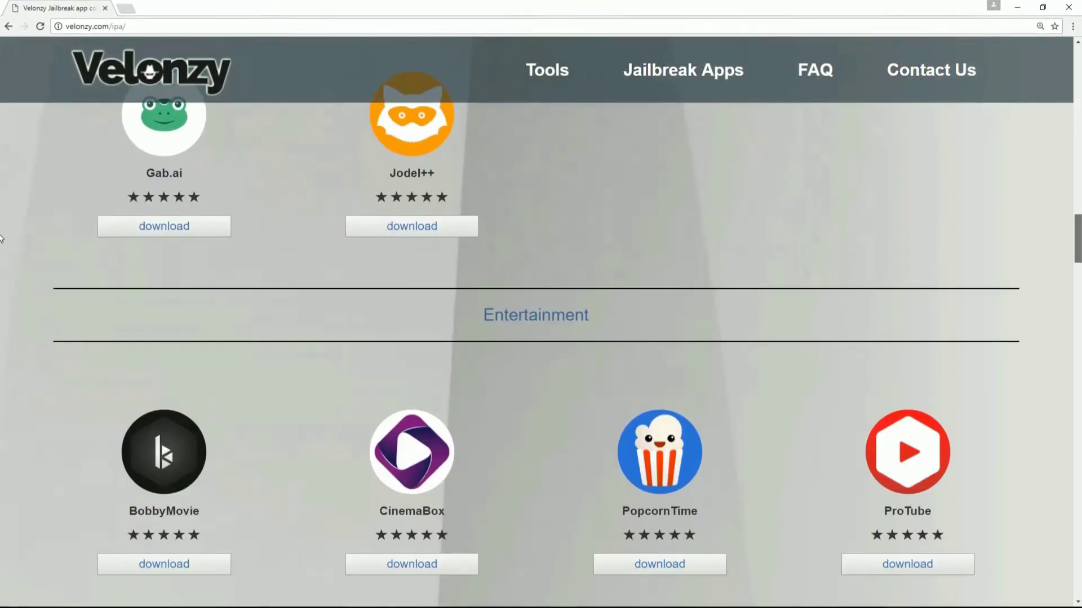
scroll(778, 255, down, 5)
click(197, 351)
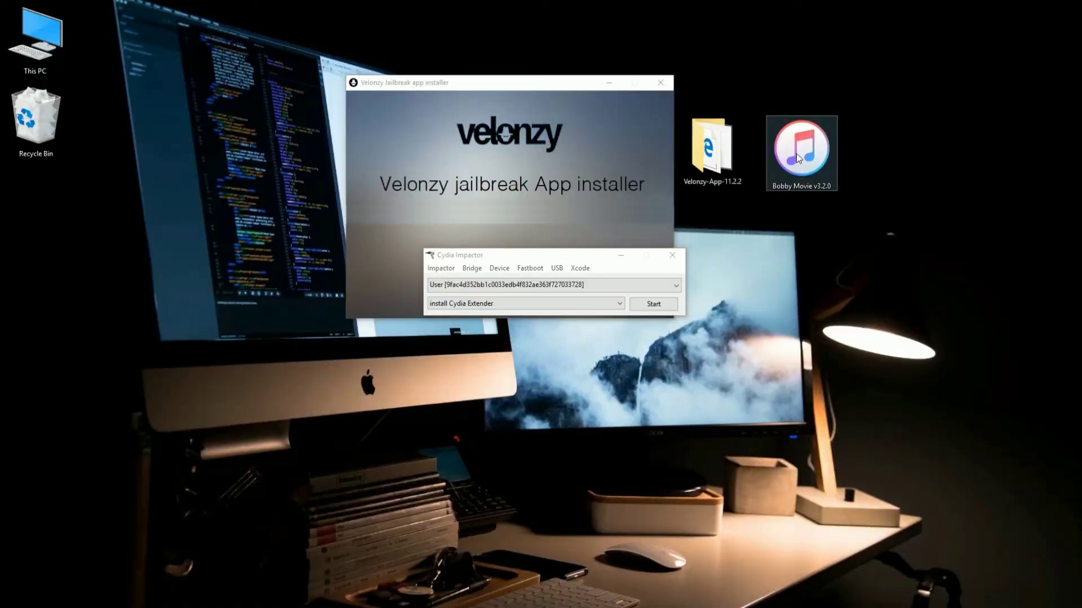
Install Bobby Movie on the iPhone by dragging its IPA onto Cydia Impactor
drag(796, 153, 548, 298)
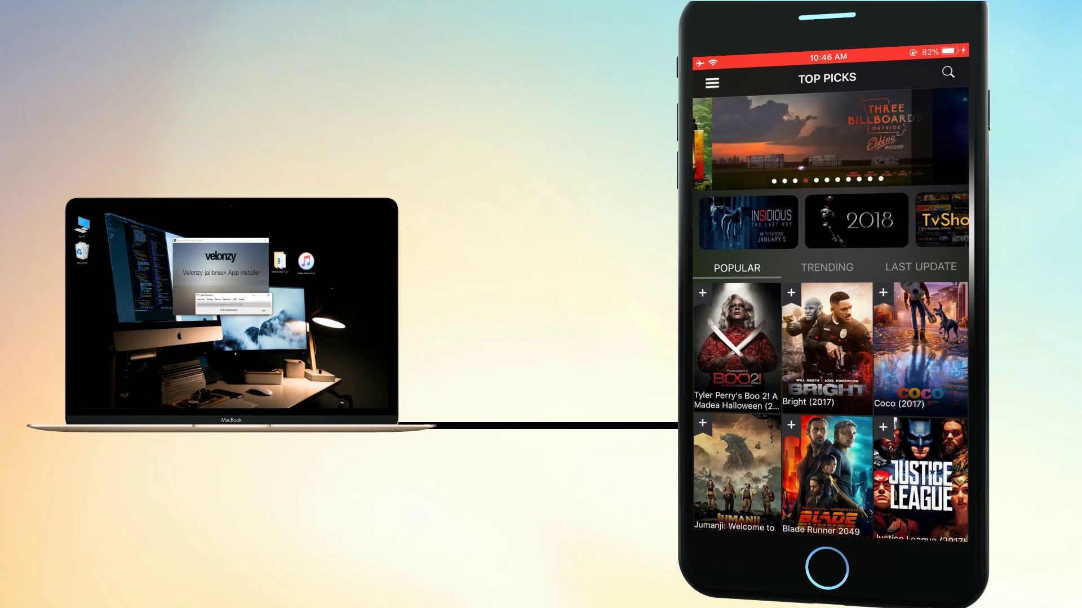
scroll(831, 339, down, 1)
scroll(830, 338, down, 2)
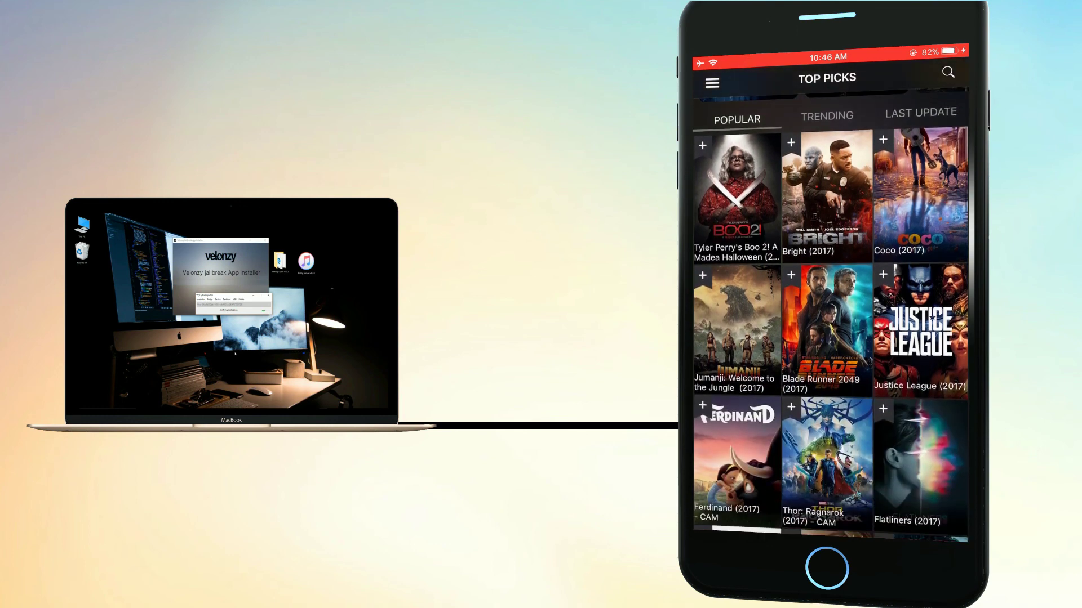
scroll(831, 338, down, 2)
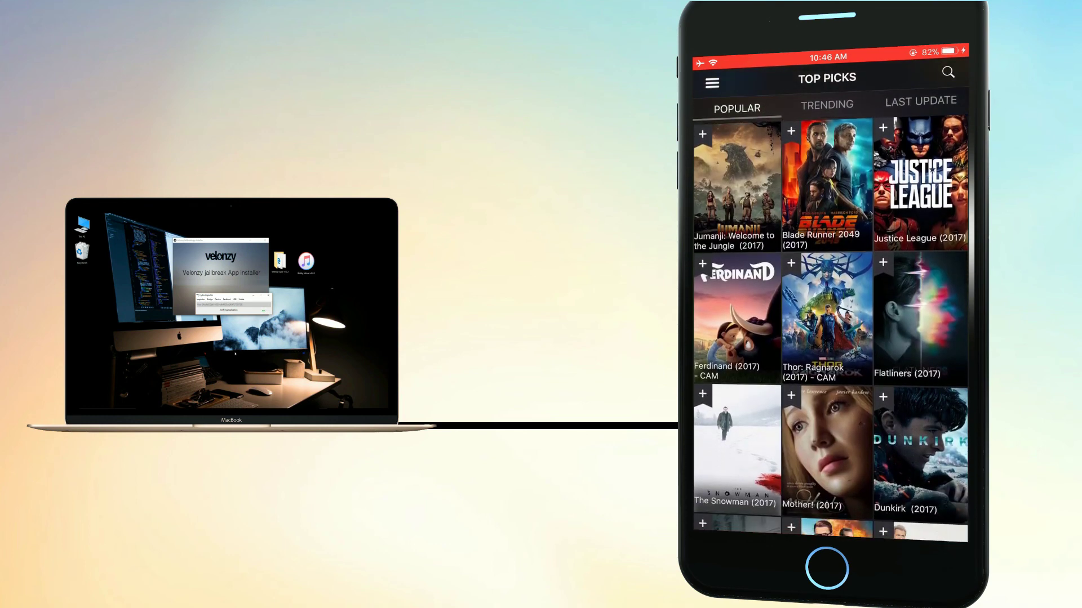